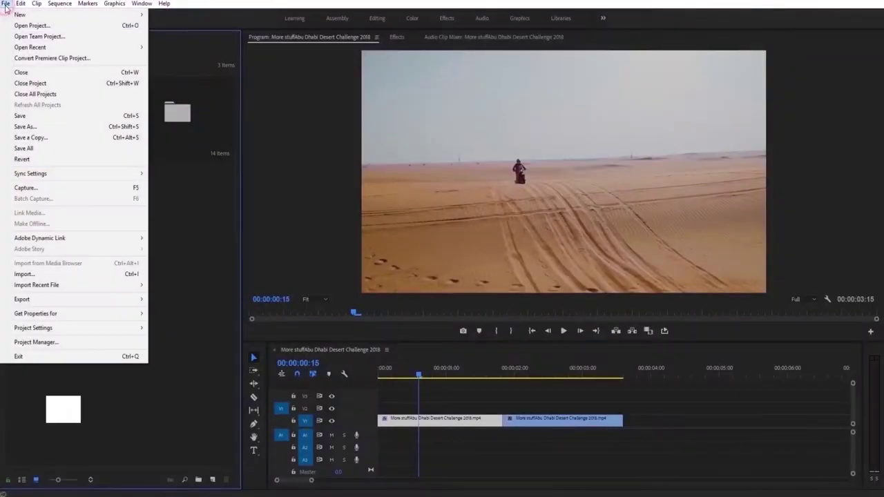
Step: Set the project renderer to Mercury Playback Engine GPU Acceleration (CUDA) and turn off clip nesting on insert
{"action": "mouse_move", "coordinate": [60, 332]}
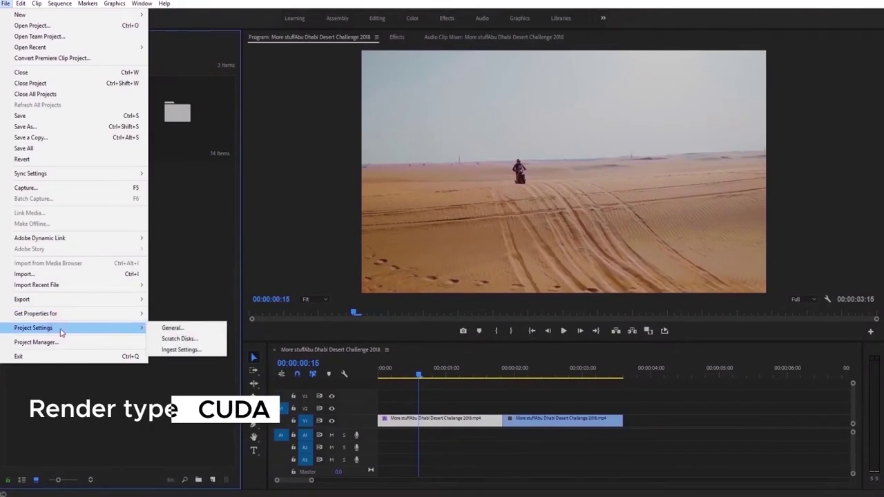
{"action": "left_click", "coordinate": [161, 330]}
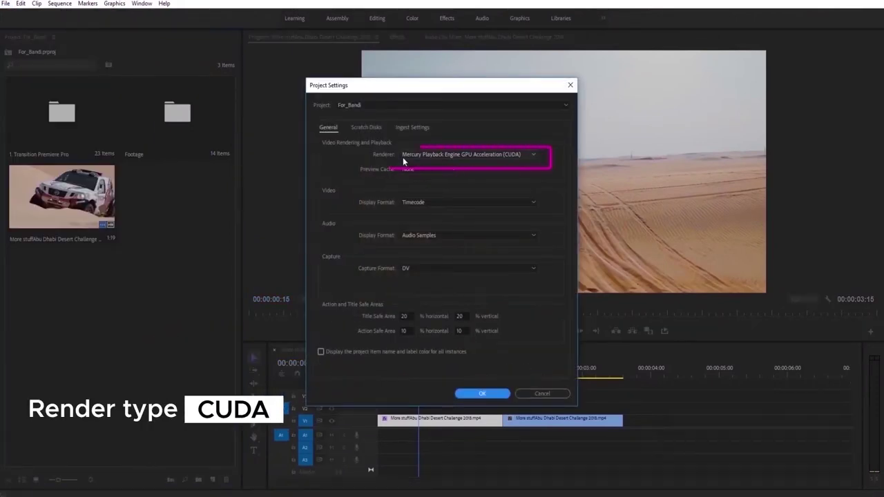
{"action": "left_click", "coordinate": [405, 159]}
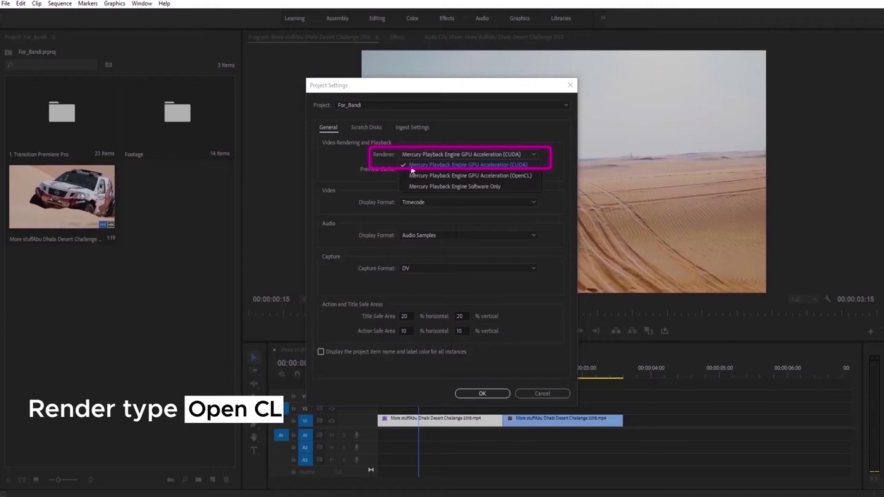
{"action": "left_click", "coordinate": [493, 394]}
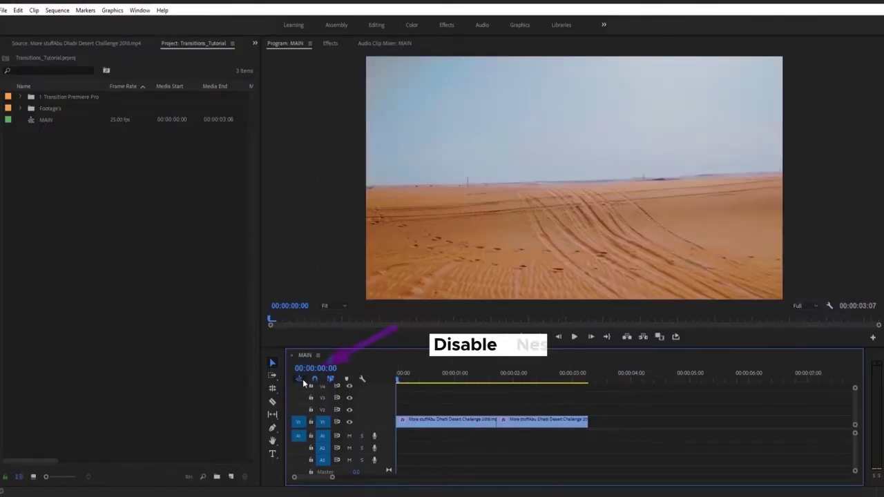
{"action": "left_click", "coordinate": [301, 380]}
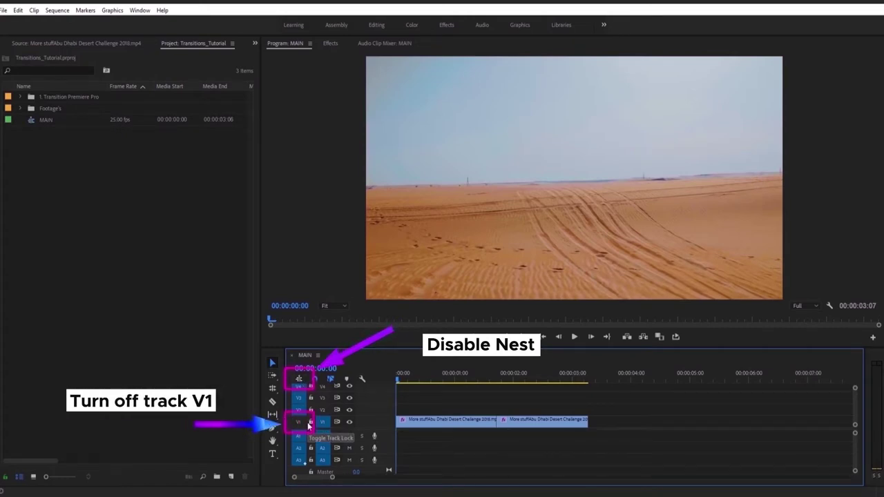
Step: In Icon View, open 1. Transition Premiere Pro > ZOOM > Optic zoom_02, drop Lens zoom OUT Left on the cut, and play it
{"action": "left_click", "coordinate": [33, 476]}
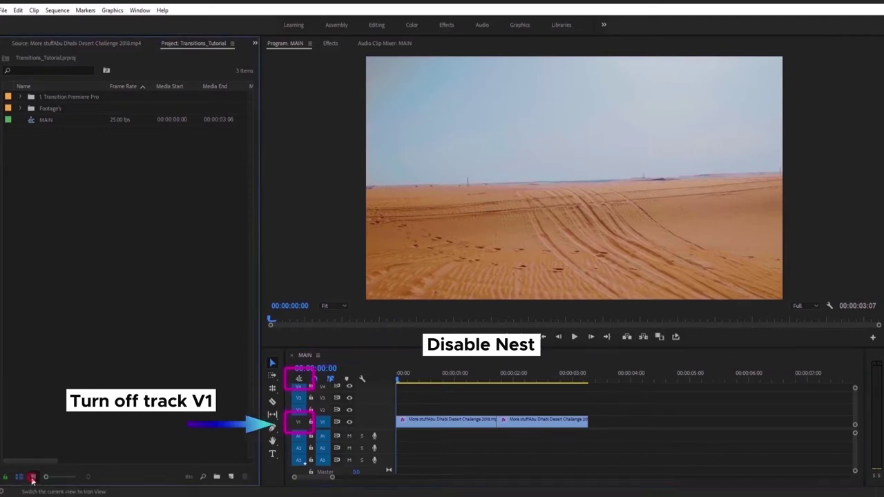
{"action": "double_click", "coordinate": [43, 110]}
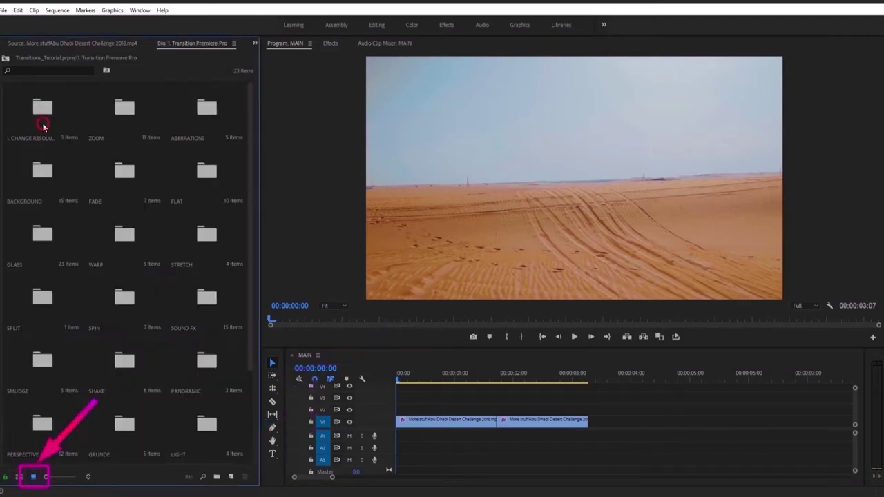
{"action": "double_click", "coordinate": [128, 123]}
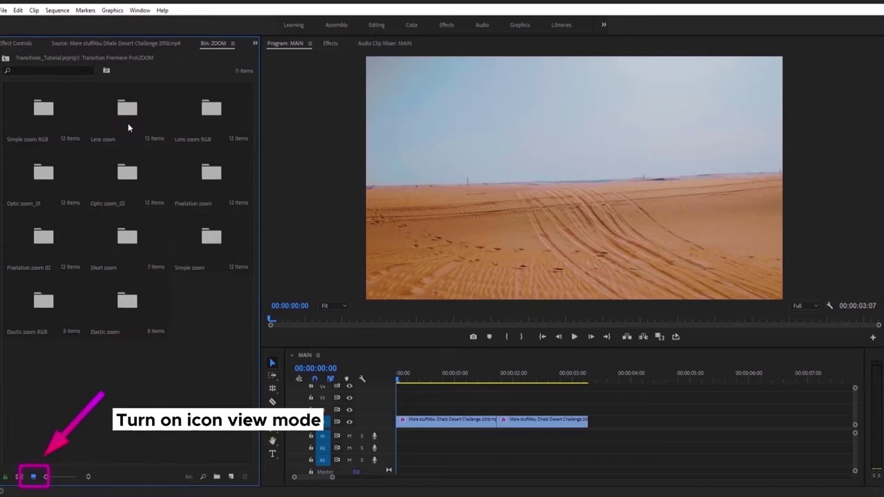
{"action": "double_click", "coordinate": [119, 174]}
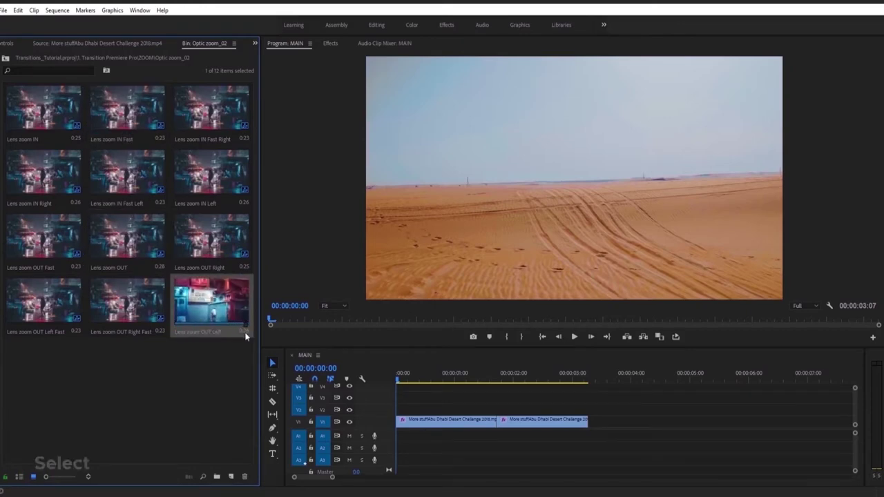
{"action": "left_click_drag", "start_coordinate": [245, 337], "coordinate": [495, 408]}
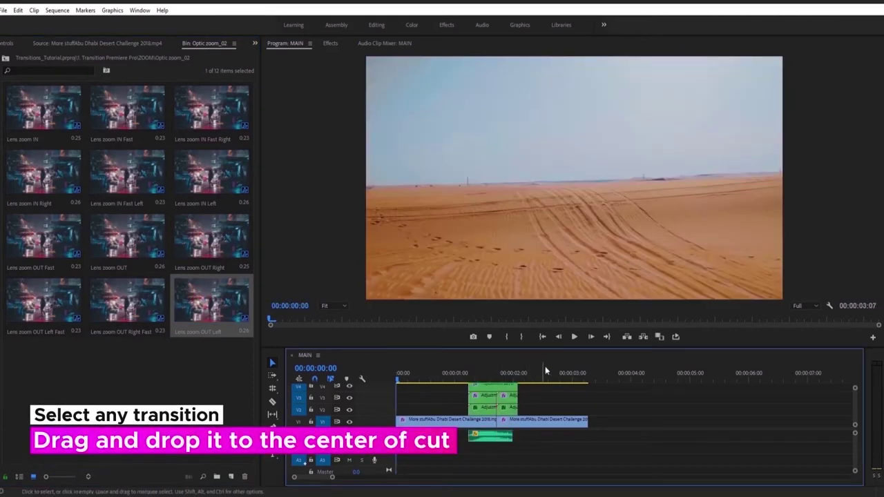
{"action": "left_click", "coordinate": [573, 338]}
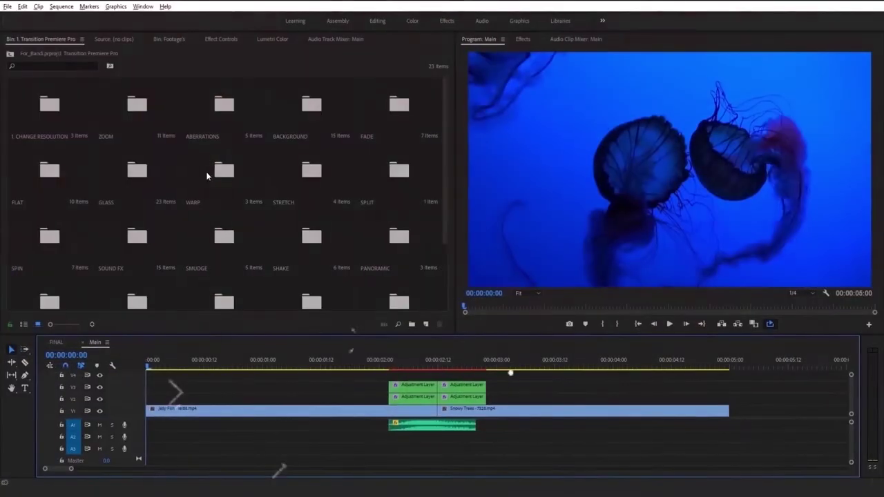
Step: Confirm the sequence settings at 3840 by 2160
{"action": "left_click", "coordinate": [61, 6]}
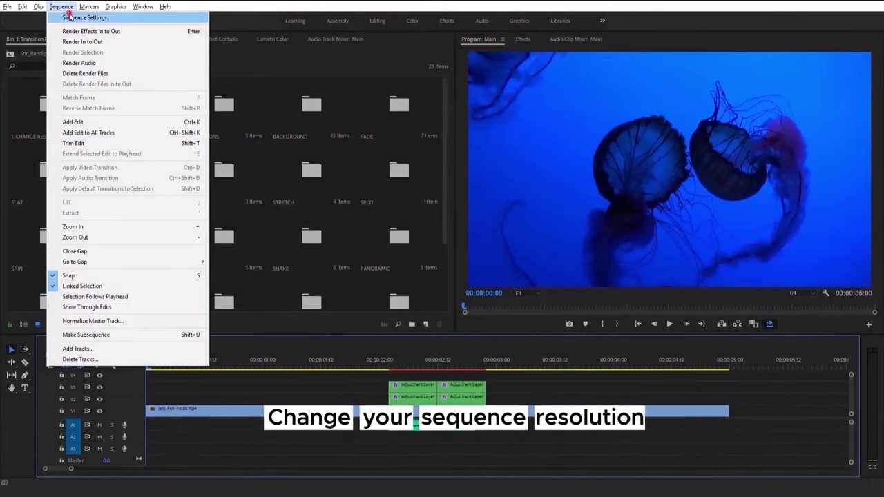
{"action": "left_click", "coordinate": [70, 13]}
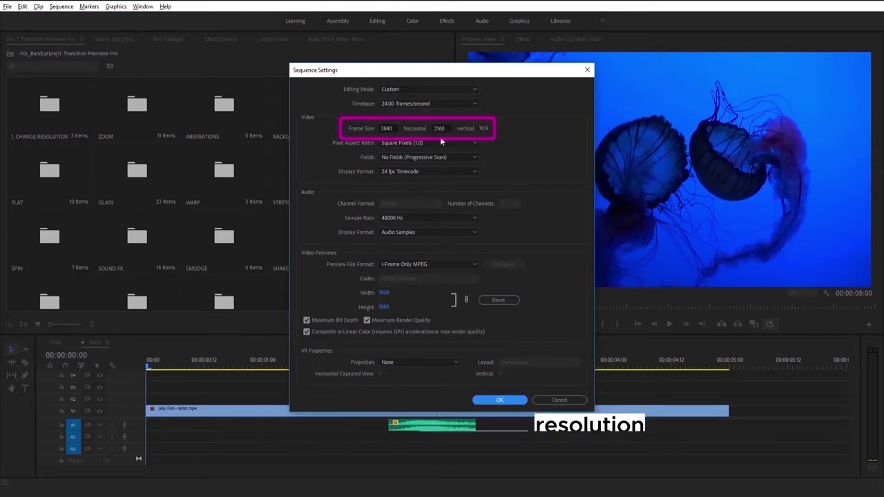
{"action": "left_click", "coordinate": [500, 400]}
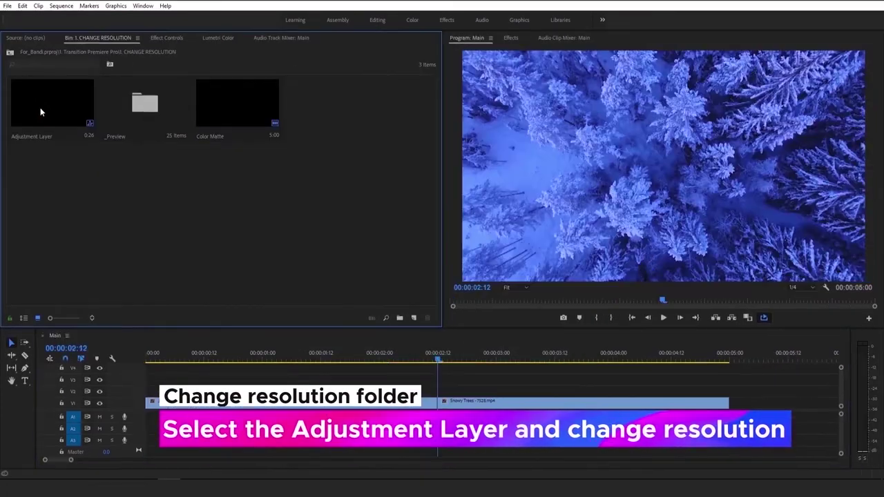
Step: Set the Adjustment Layer's sequence frame size to 3840 by 2160
{"action": "right_click", "coordinate": [40, 112]}
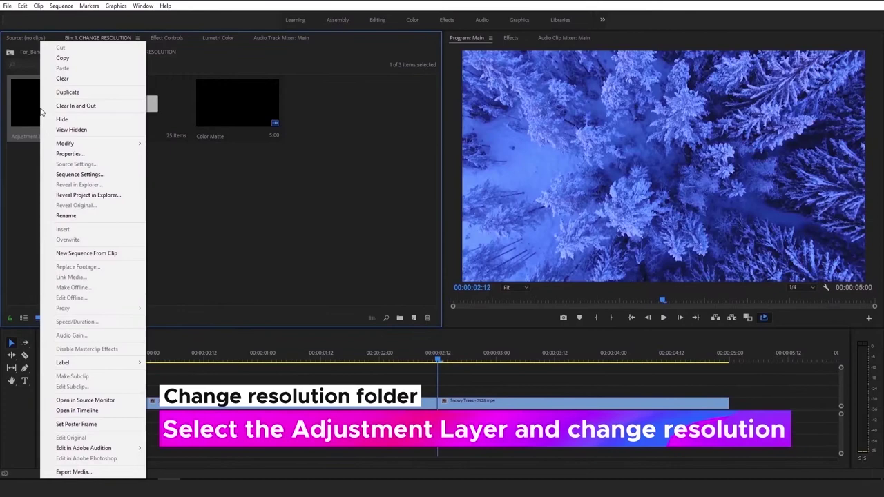
{"action": "left_click", "coordinate": [80, 175]}
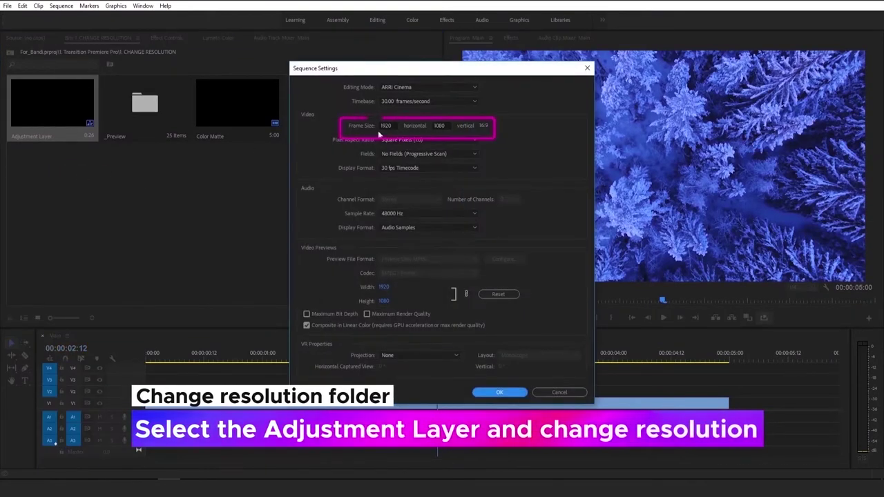
{"action": "type", "text": "3840"}
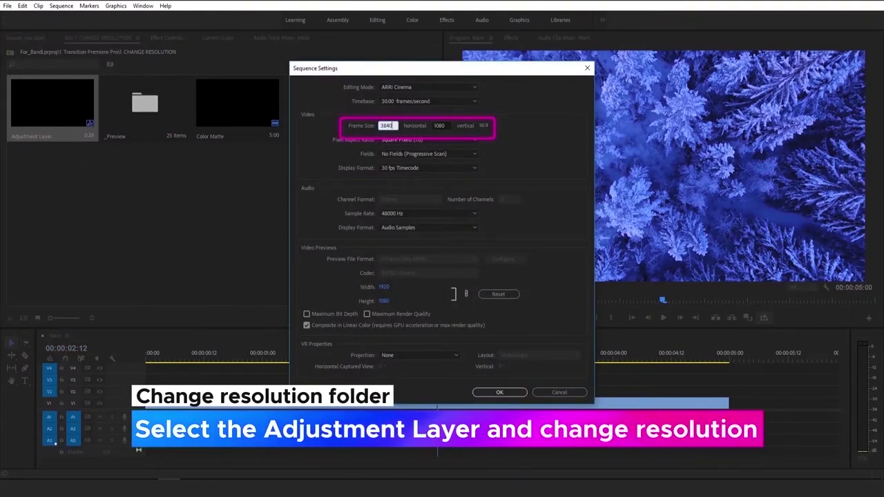
{"action": "key", "text": "Tab"}
{"action": "type", "text": "2160"}
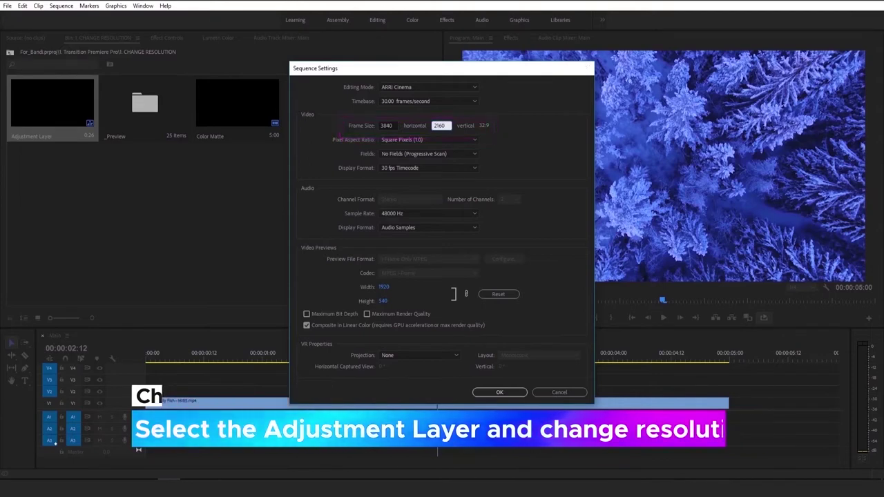
{"action": "key", "text": "Return"}
Step: Place the Right transition from SPIN > Center over the cut and play it back
{"action": "left_click", "coordinate": [10, 52]}
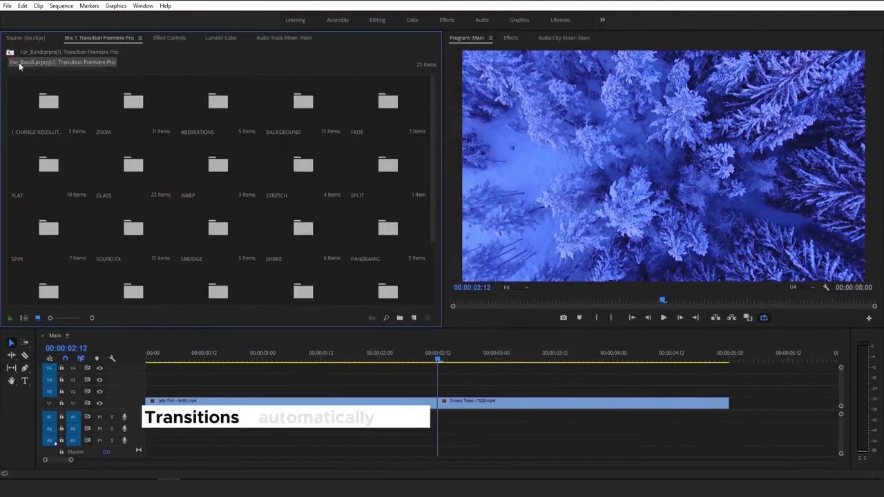
{"action": "double_click", "coordinate": [52, 216]}
{"action": "double_click", "coordinate": [48, 110]}
{"action": "left_click", "coordinate": [48, 112]}
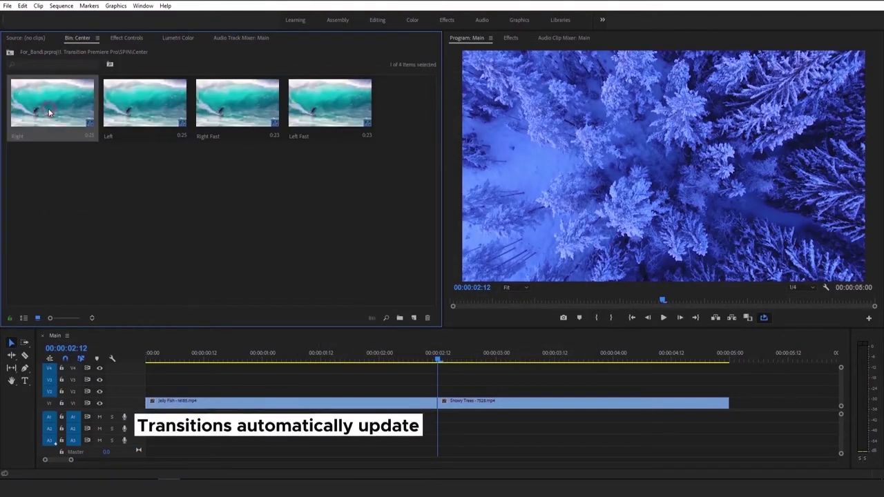
{"action": "left_click_drag", "start_coordinate": [48, 108], "coordinate": [434, 396]}
{"action": "left_click", "coordinate": [356, 360]}
{"action": "key", "text": "space"}
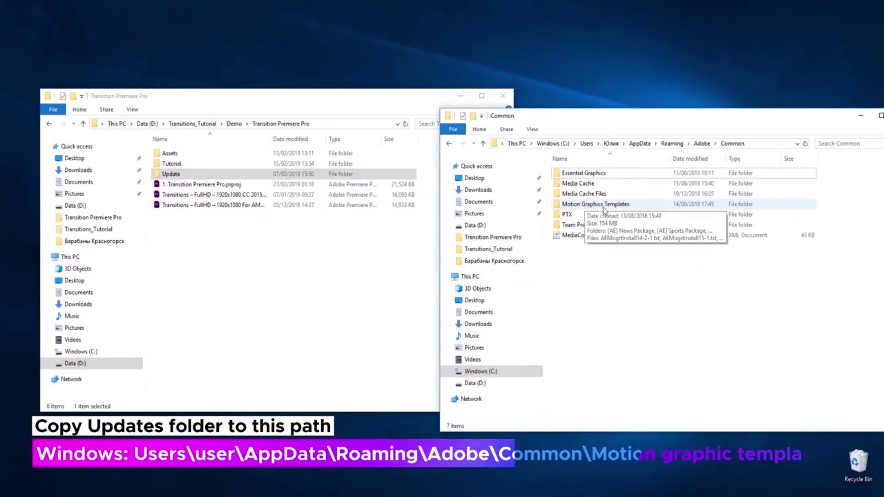
Step: Copy the Update folder into the Motion Graphics Templates folder
{"action": "double_click", "coordinate": [602, 206]}
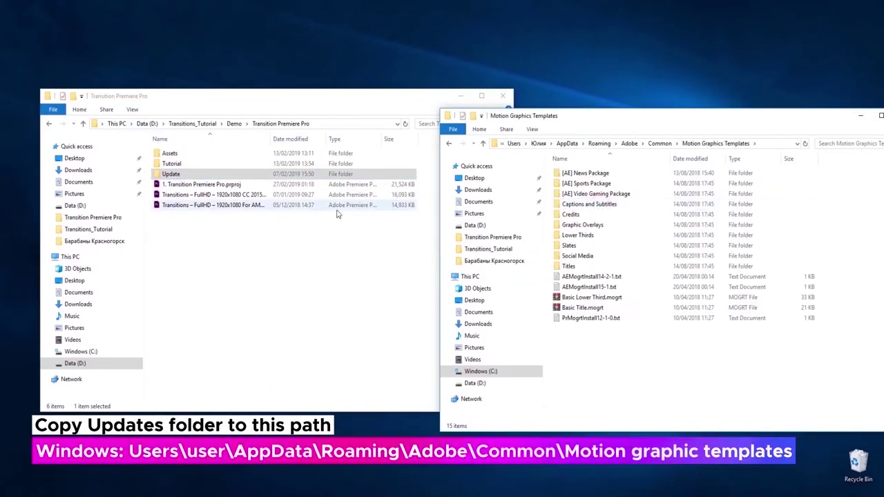
{"action": "left_click_drag", "start_coordinate": [171, 174], "coordinate": [592, 365]}
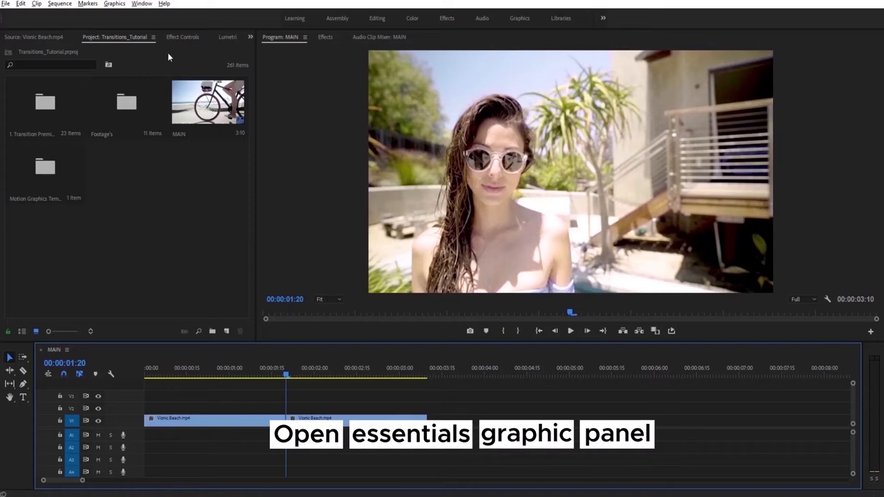
Step: Open the Essential Graphics panel and drop transition_29 on V2 over the cut between the clips
{"action": "left_click", "coordinate": [141, 4]}
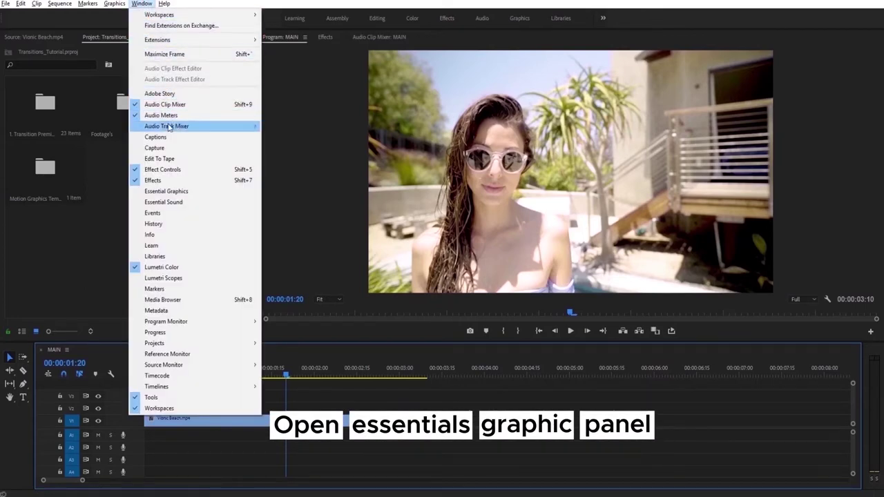
{"action": "left_click", "coordinate": [173, 196]}
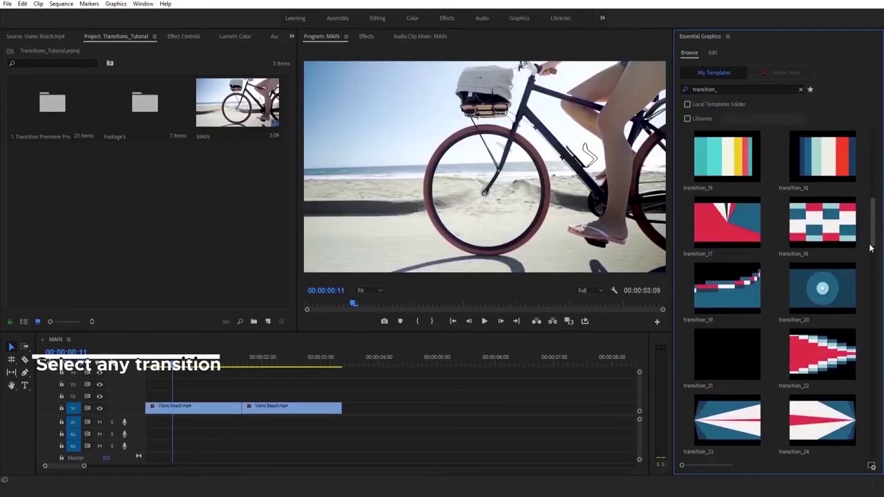
{"action": "scroll", "coordinate": [865, 299], "scroll_direction": "down", "scroll_amount": 10}
{"action": "scroll", "coordinate": [865, 299], "scroll_direction": "down", "scroll_amount": 1}
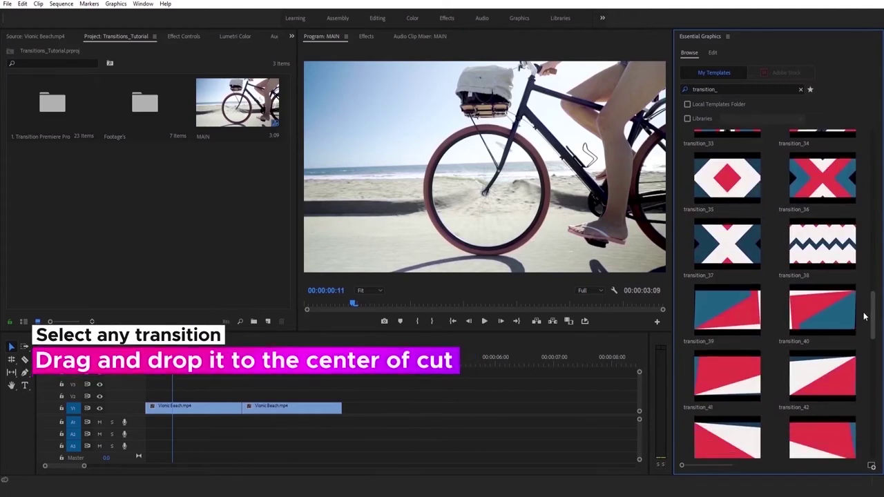
{"action": "scroll", "coordinate": [865, 290], "scroll_direction": "up", "scroll_amount": 5}
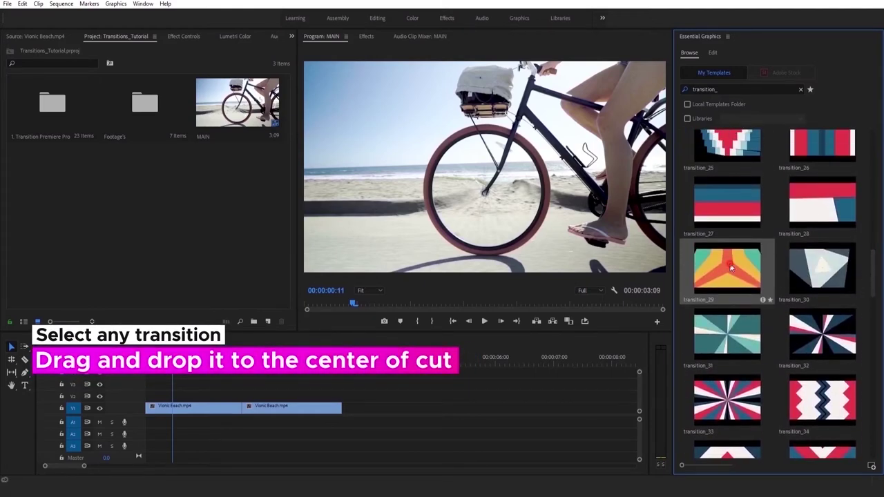
{"action": "left_click_drag", "start_coordinate": [728, 270], "coordinate": [201, 402]}
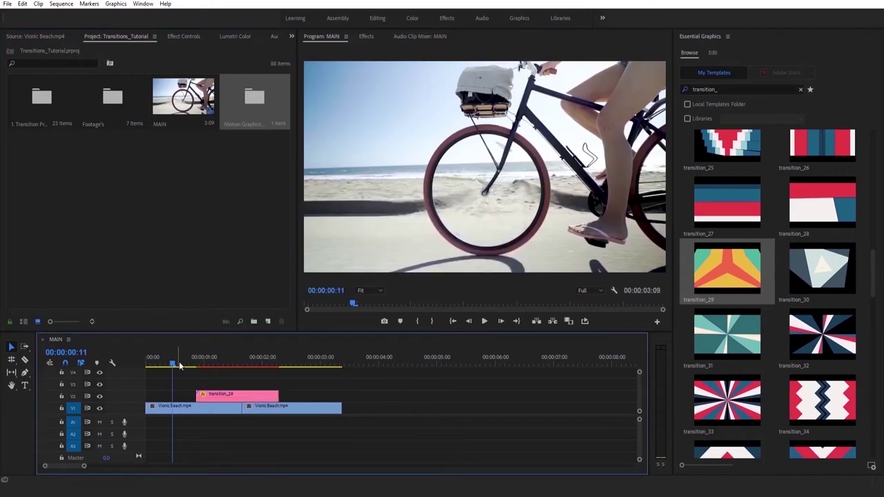
Step: Recolor transition_29's orange shapes to magenta
{"action": "left_click", "coordinate": [204, 364]}
{"action": "left_click_drag", "start_coordinate": [211, 372], "coordinate": [241, 369]}
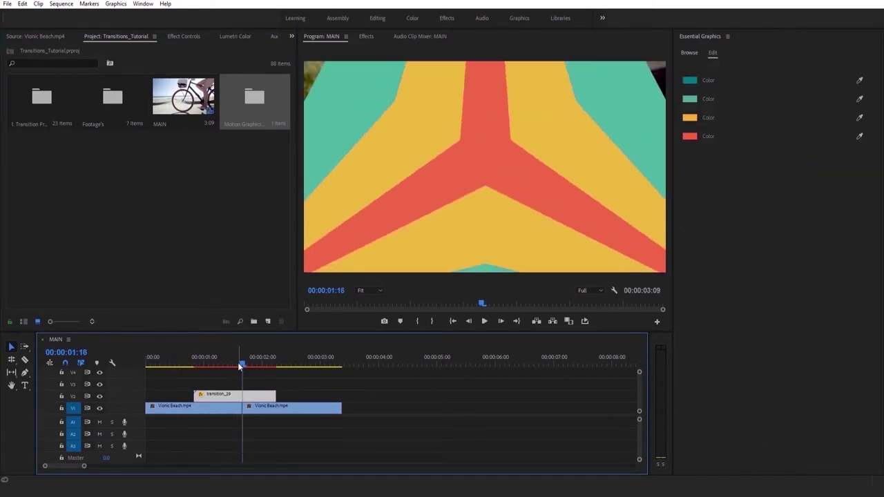
{"action": "left_click", "coordinate": [693, 118]}
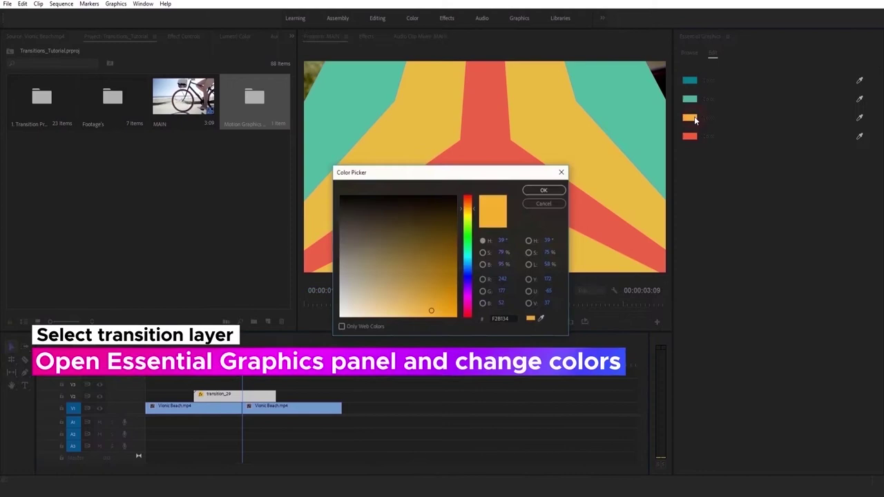
{"action": "left_click_drag", "start_coordinate": [469, 296], "coordinate": [469, 304]}
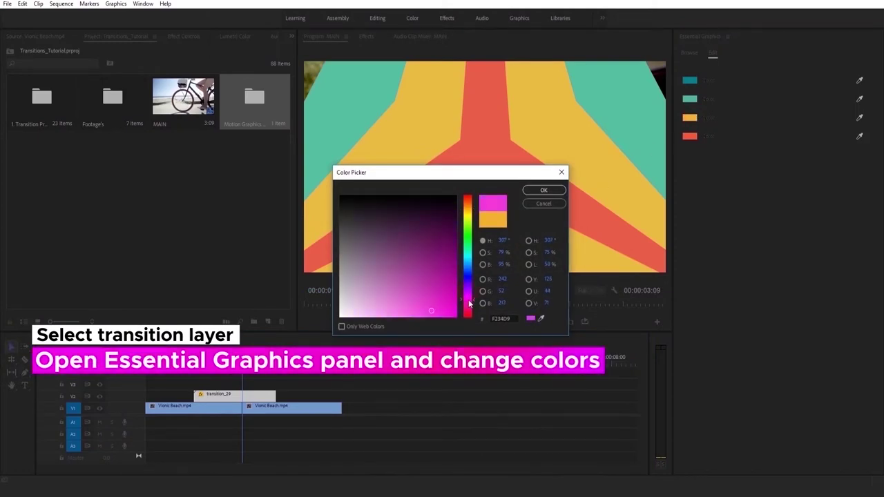
{"action": "left_click", "coordinate": [544, 190]}
Step: Change the transition's red shapes to bright yellow and play the sequence from the start
{"action": "left_click", "coordinate": [690, 137]}
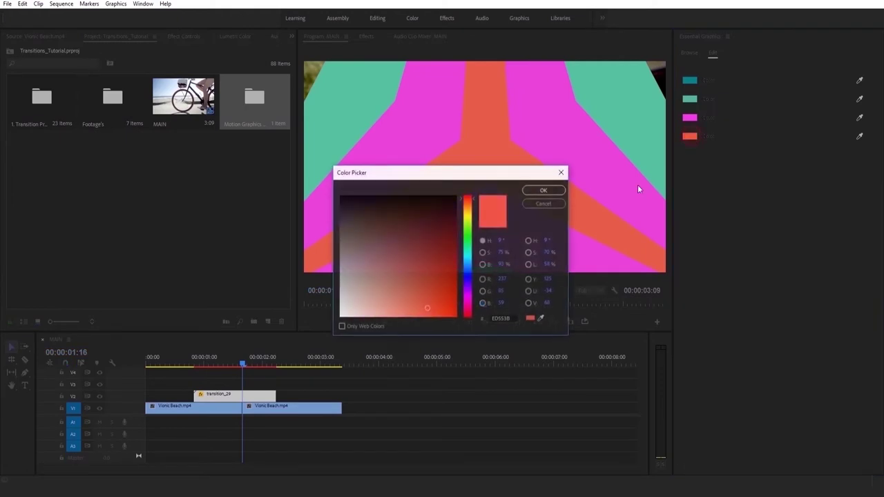
{"action": "left_click", "coordinate": [469, 218]}
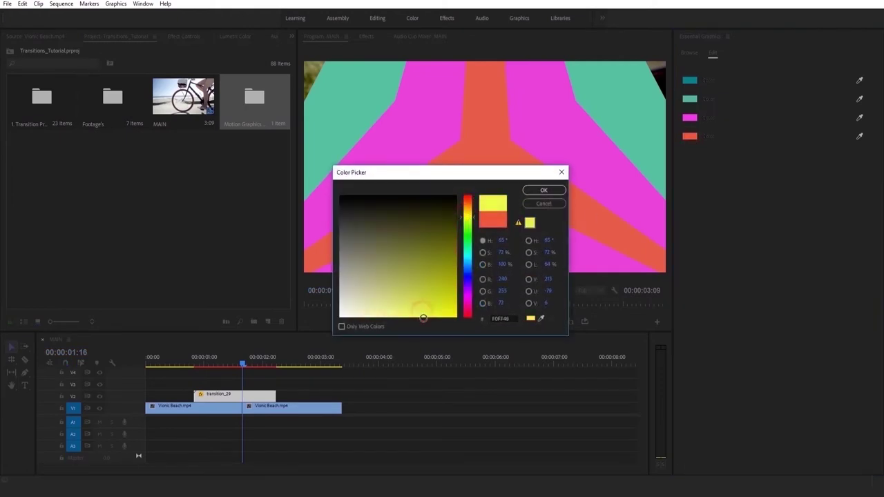
{"action": "left_click", "coordinate": [544, 192]}
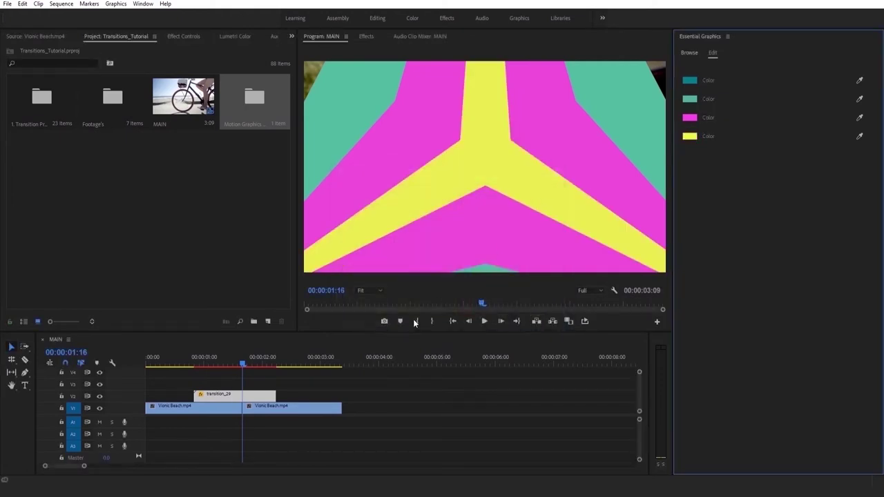
{"action": "left_click_drag", "start_coordinate": [230, 362], "coordinate": [149, 376]}
{"action": "left_click", "coordinate": [483, 322]}
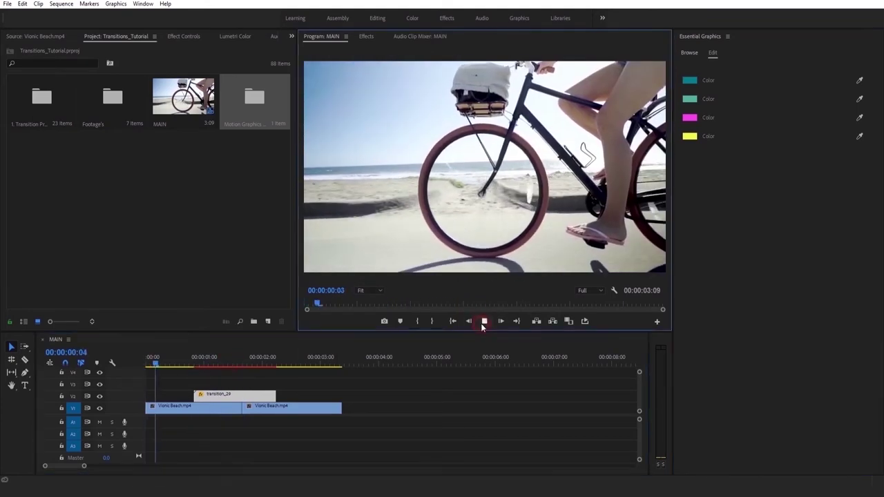